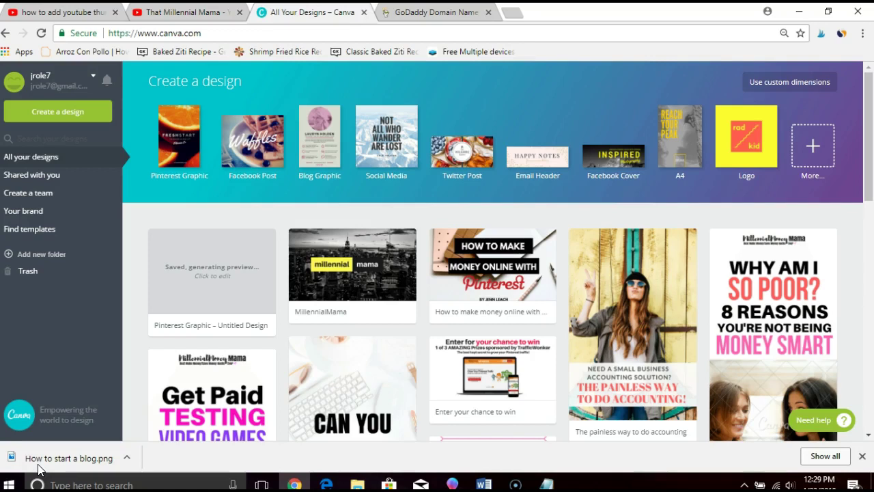
Step: Browse the full list of design types, then close it to pick the Pinterest Graphic design
left_click(806, 146)
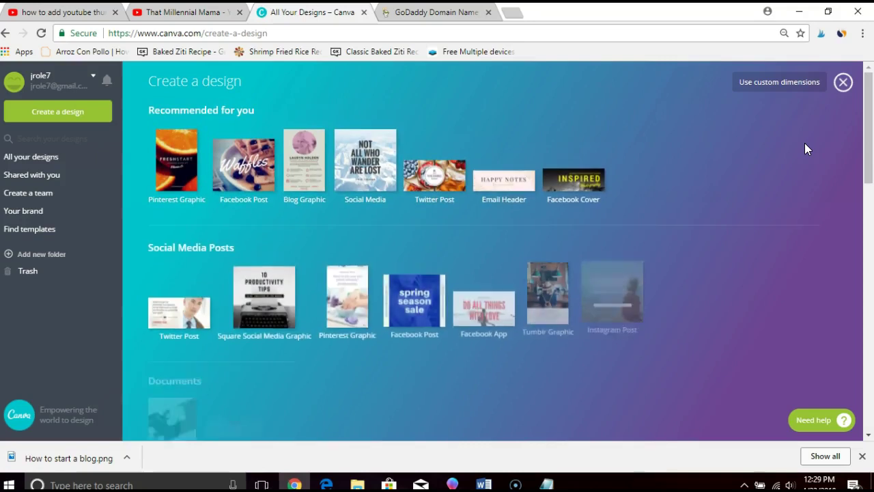
left_click(870, 121)
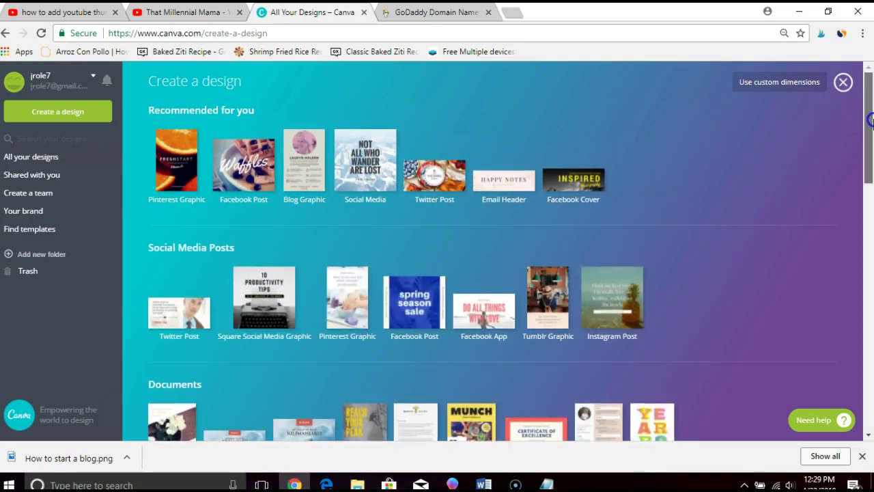
left_click_drag(870, 121, 863, 152)
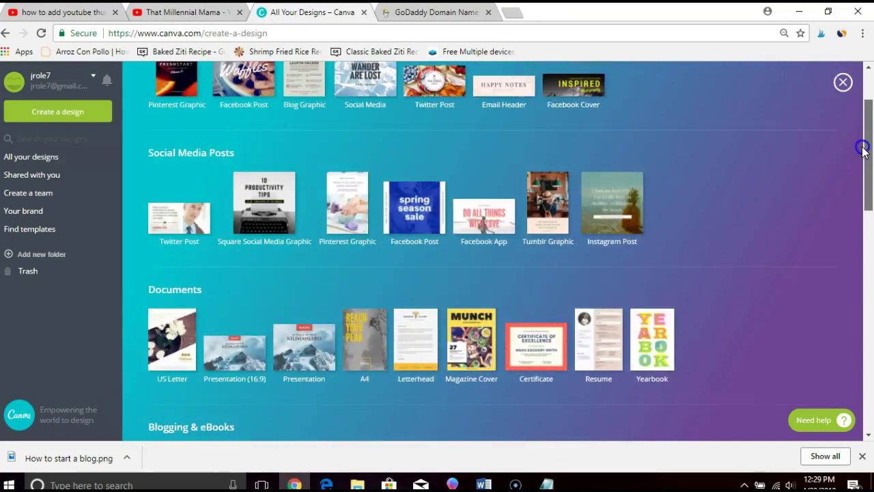
left_click(843, 82)
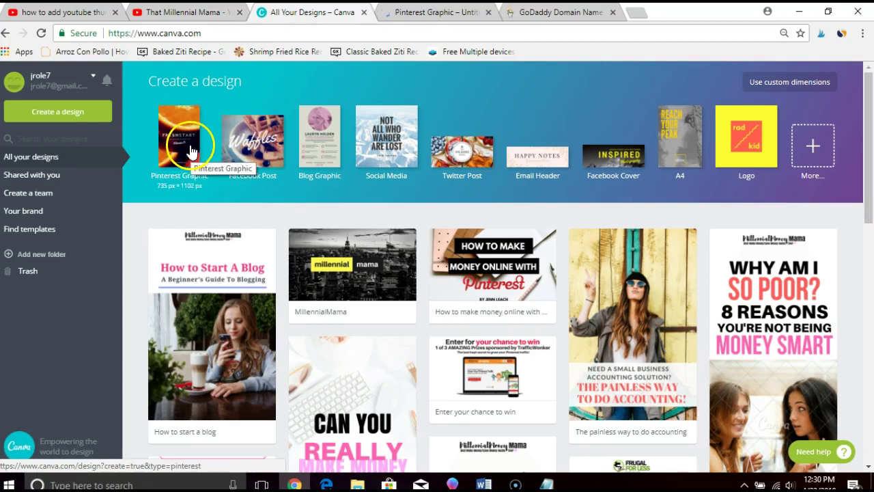
left_click(400, 12)
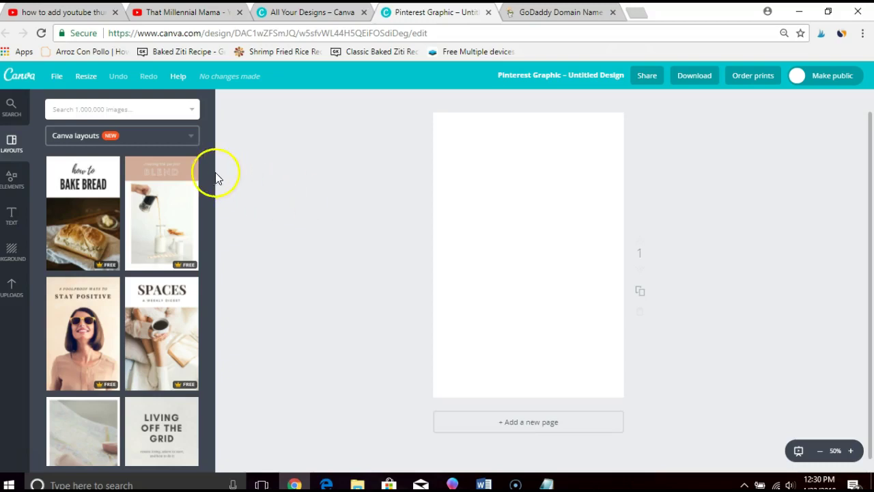
left_click_drag(210, 188, 215, 465)
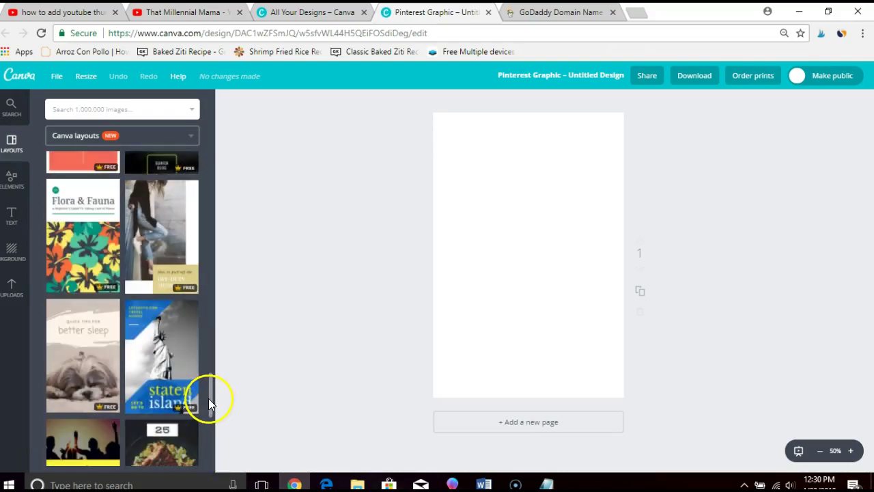
left_click_drag(213, 402, 220, 290)
Step: Apply the '10 Instagram-worthy vacation spots' layout, then delete its beach photo
left_click(69, 248)
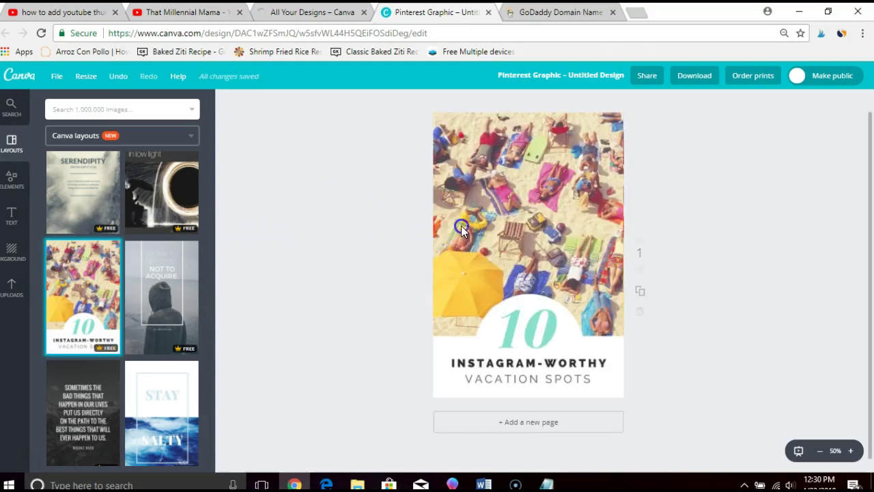
left_click(501, 217)
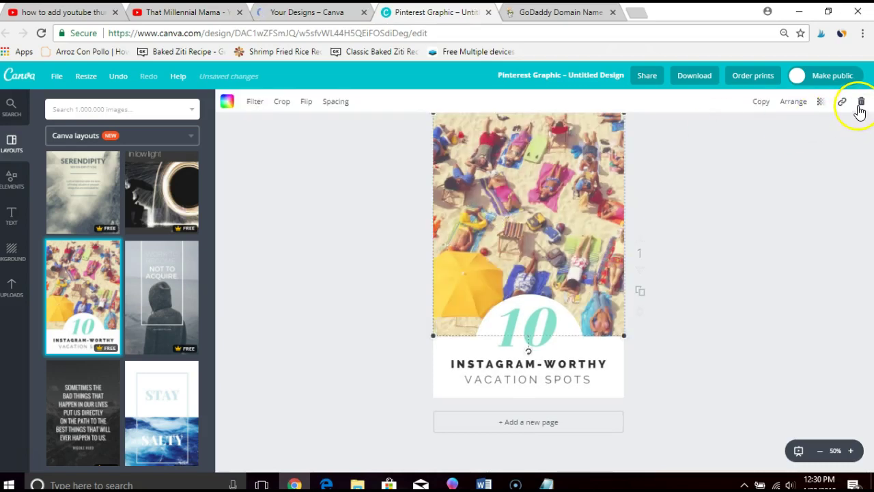
left_click(860, 105)
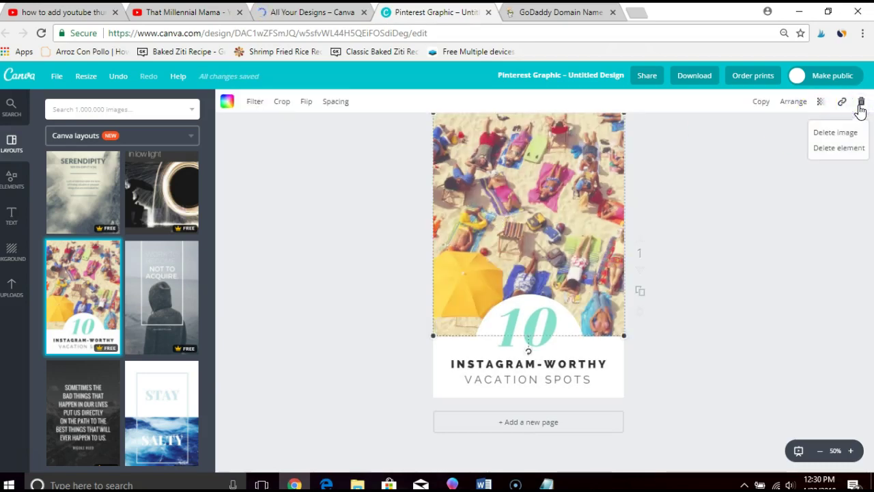
left_click(844, 149)
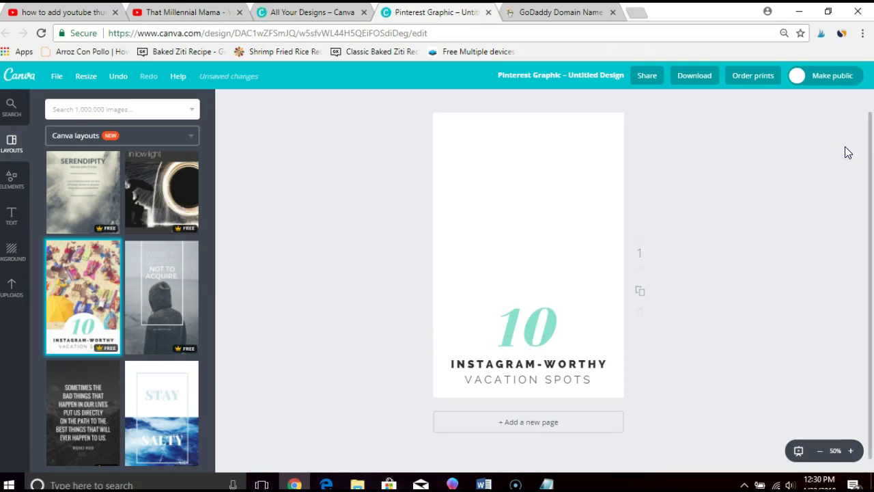
Step: Recolour the '10' text pink
left_click(541, 319)
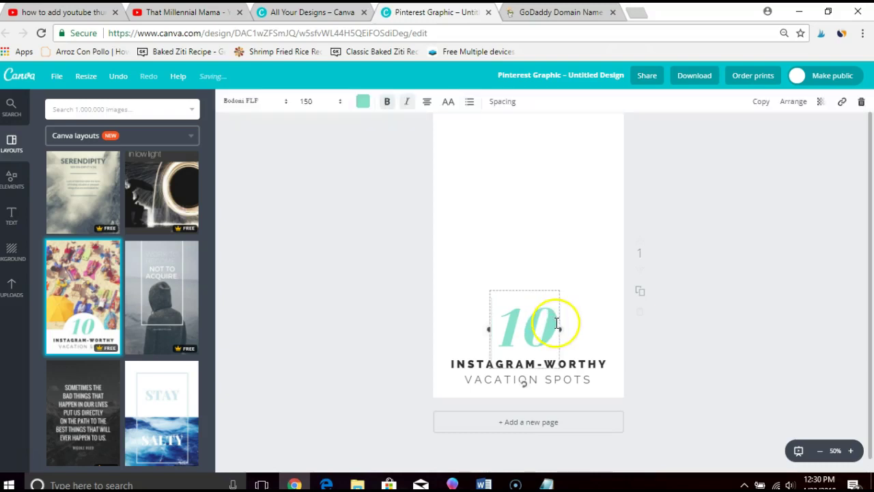
double_click(554, 321)
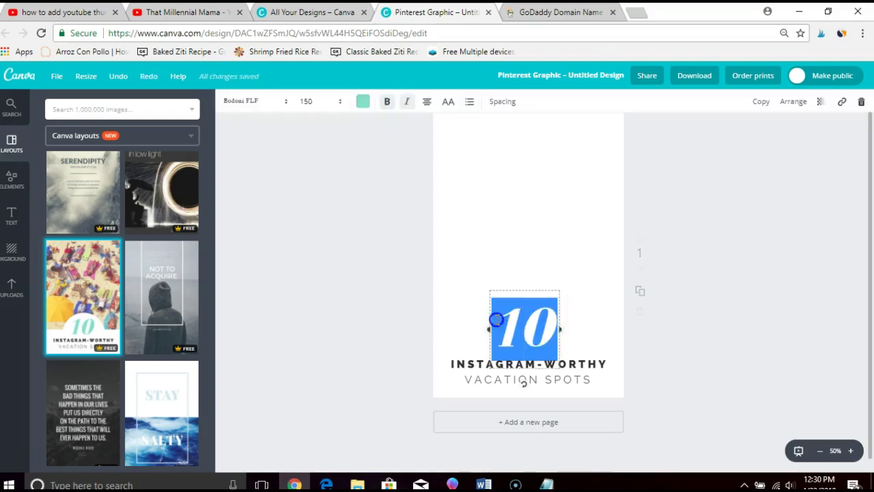
left_click(363, 101)
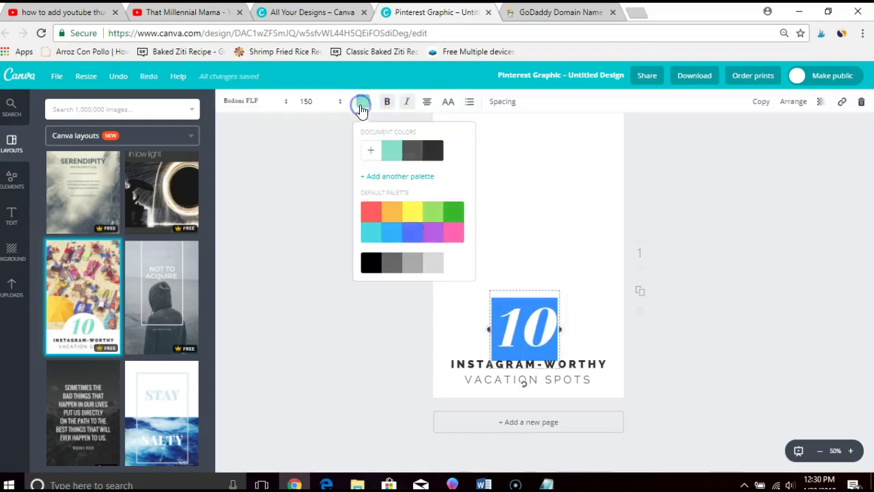
left_click(453, 233)
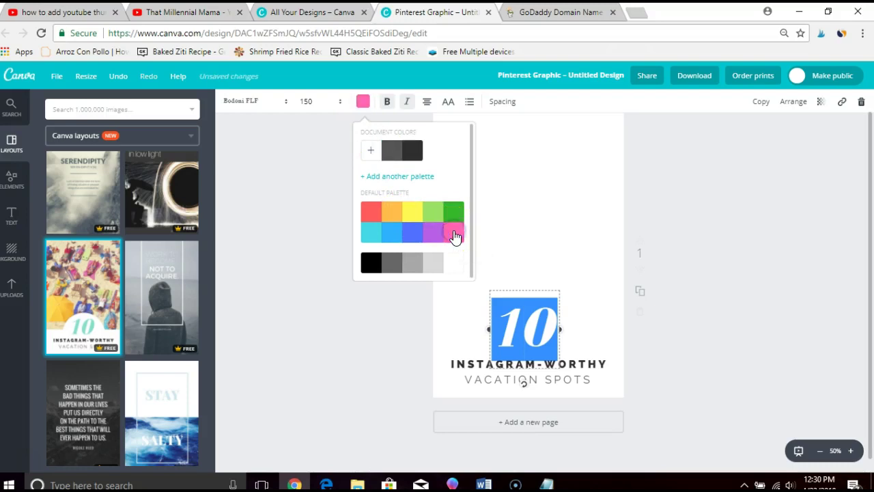
left_click(312, 234)
left_click(732, 220)
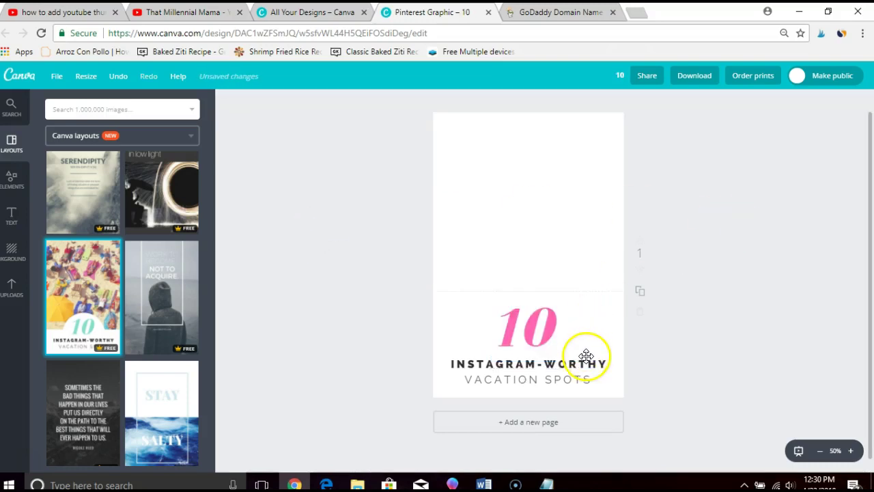
Step: Replace the INSTAGRAM-WORTHY heading with 'BLOGGER FRIENDLY'
left_click(609, 360)
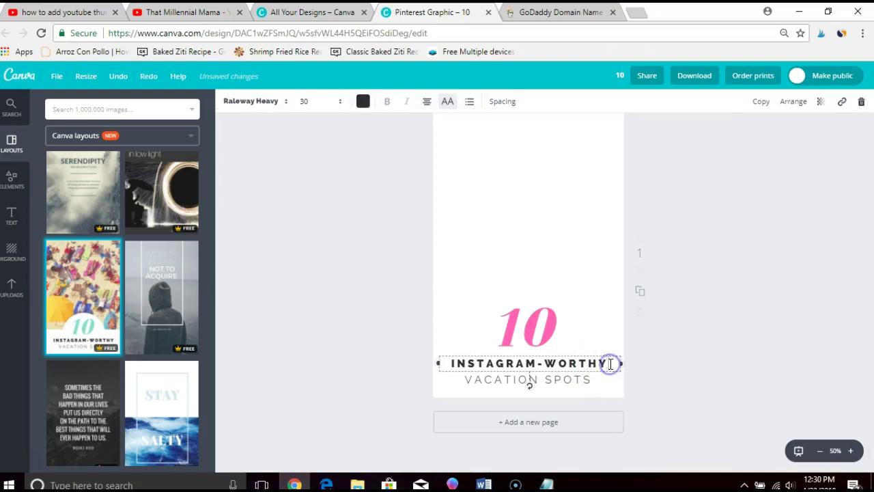
key("BackSpace")
key("BackSpace")
key("BackSpace")
key("BackSpace")
key("BackSpace")
key("BackSpace")
key("BackSpace")
key("BackSpace")
key("BackSpace")
key("BackSpace")
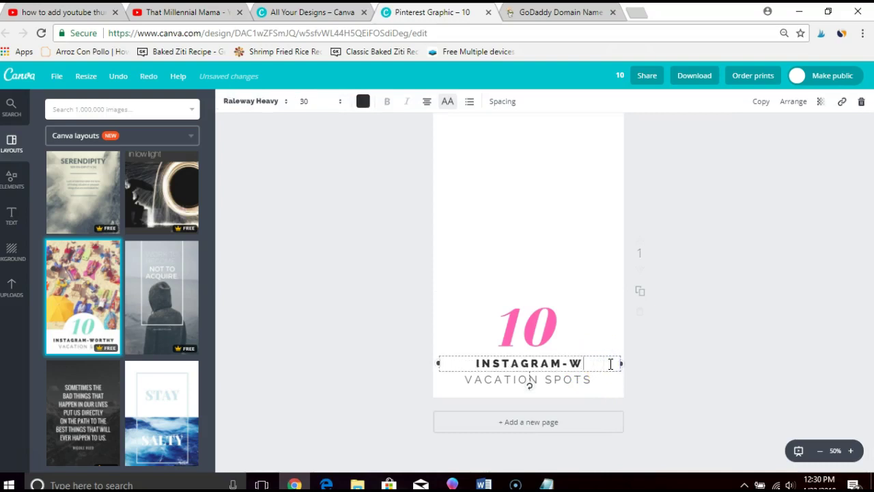
key("BackSpace")
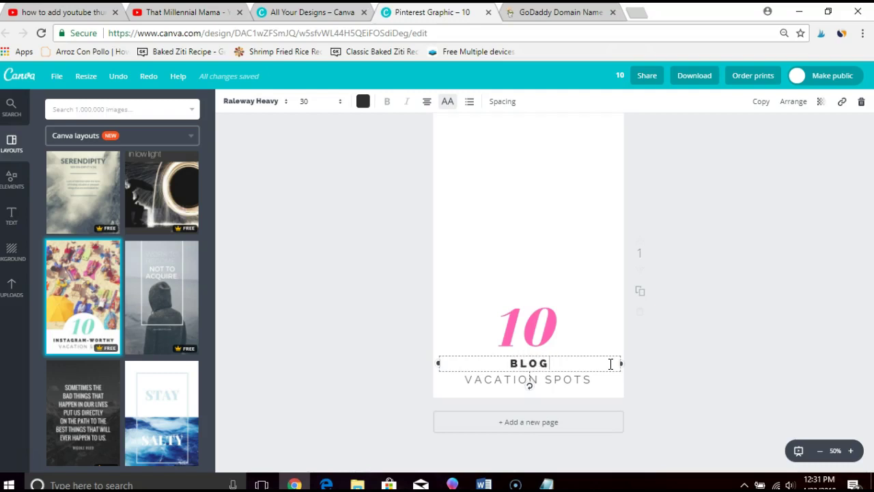
type("BLOGGER FRIENDLY")
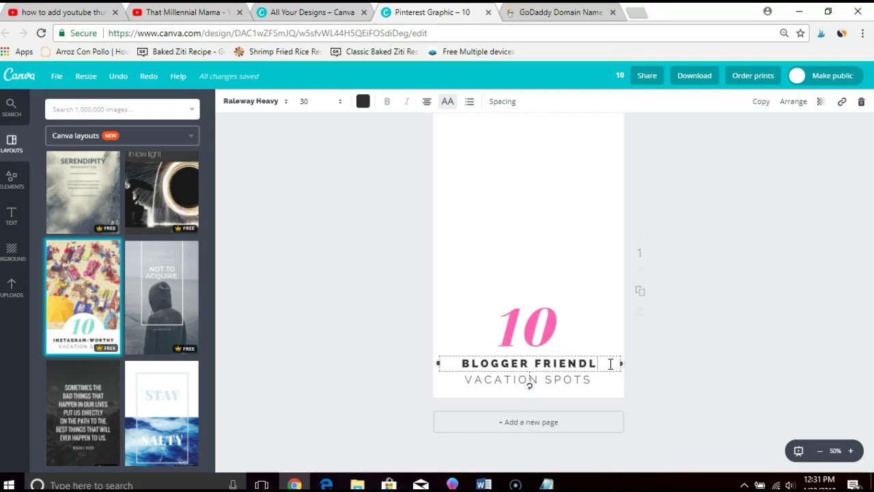
left_click(392, 344)
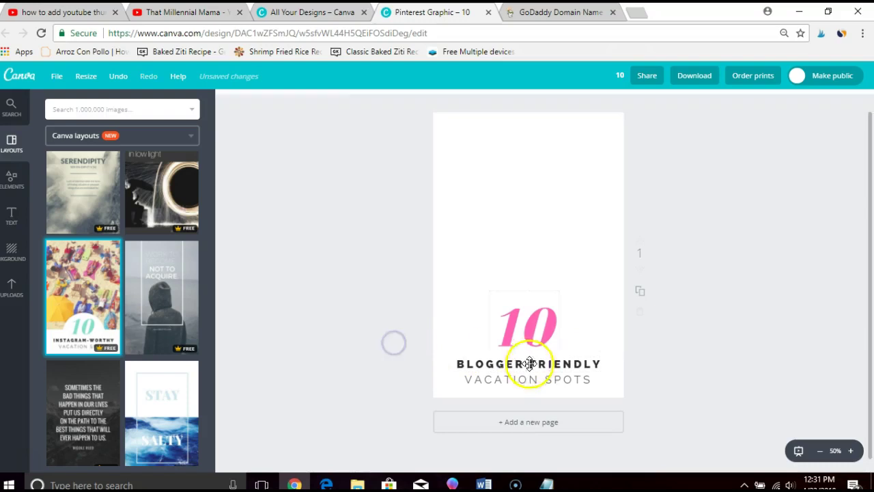
Step: Replace 'VACATION SPOTS' with 'BRANDS TO WORK WITH' and widen its box to one line
left_click(595, 377)
left_click_drag(593, 378, 501, 375)
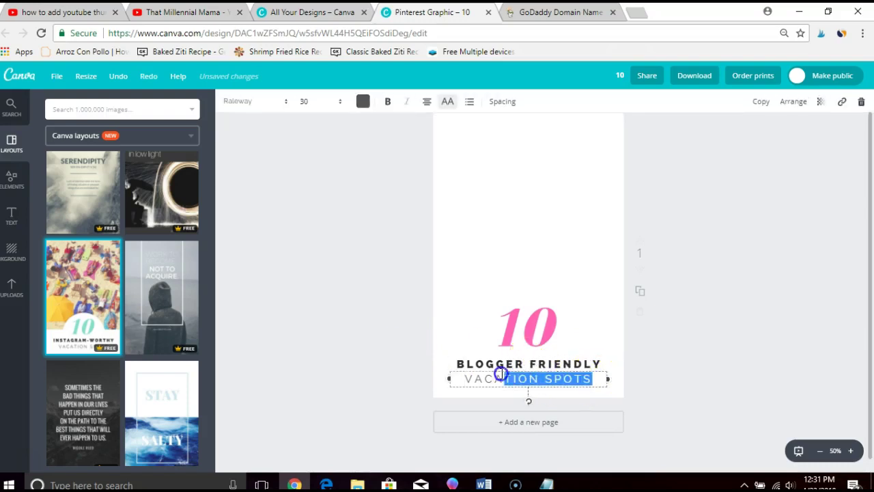
type("BR")
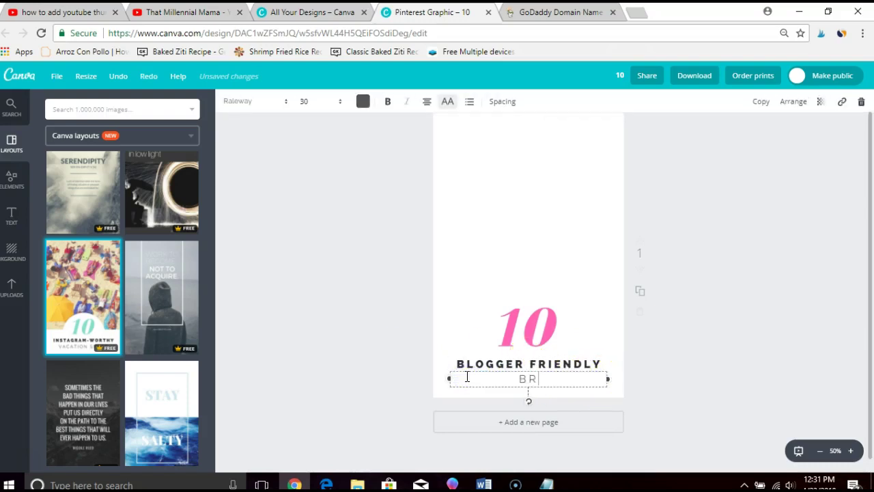
type("ANDS TO WORK WITH")
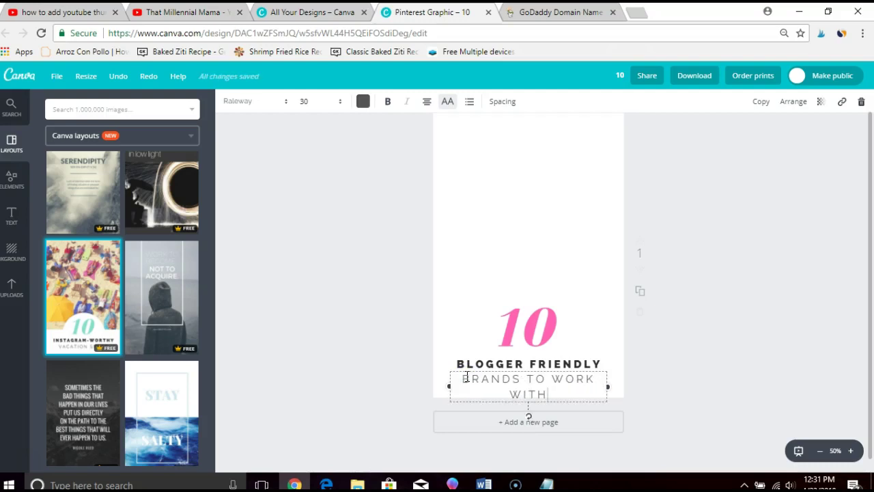
left_click_drag(448, 386, 437, 385)
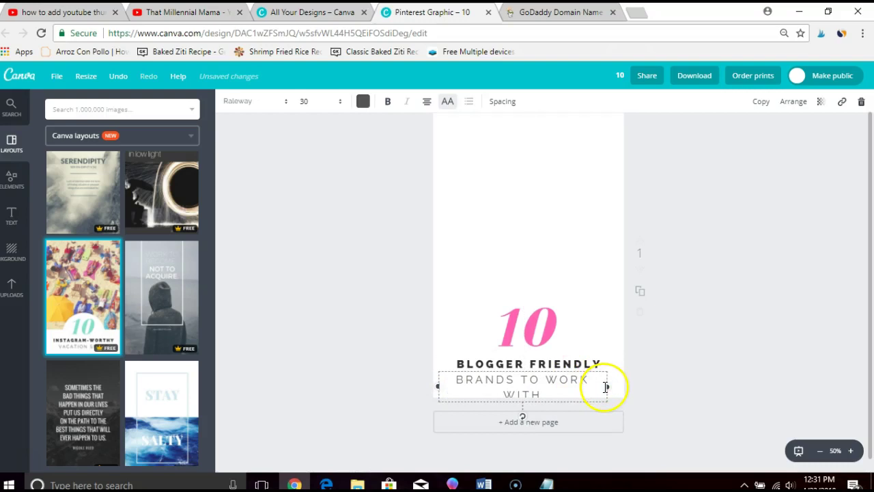
left_click_drag(608, 388, 623, 388)
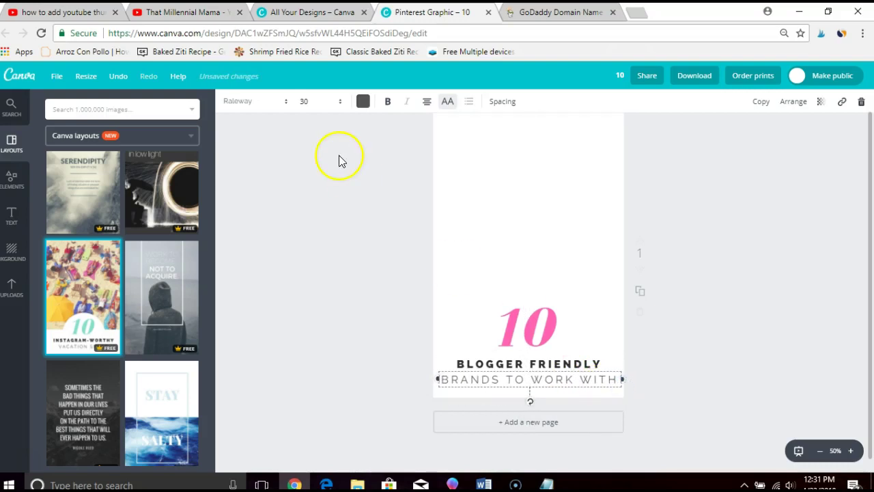
Step: Style 'BRANDS TO WORK WITH' in the dark document colour, bold, Abril Fatface font
left_click(362, 102)
left_click(414, 161)
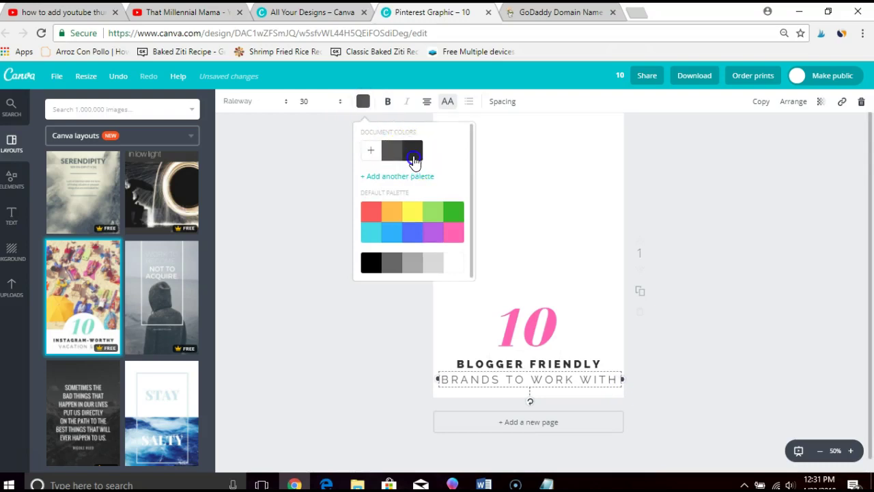
left_click(387, 102)
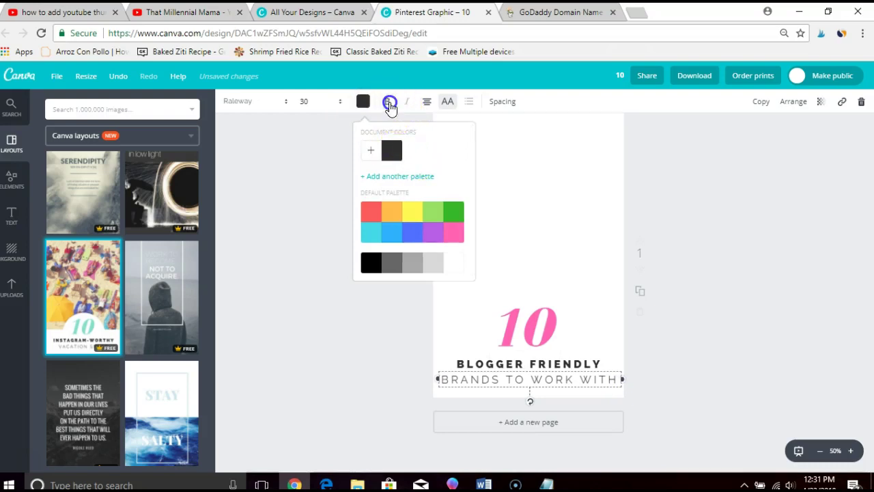
left_click(305, 164)
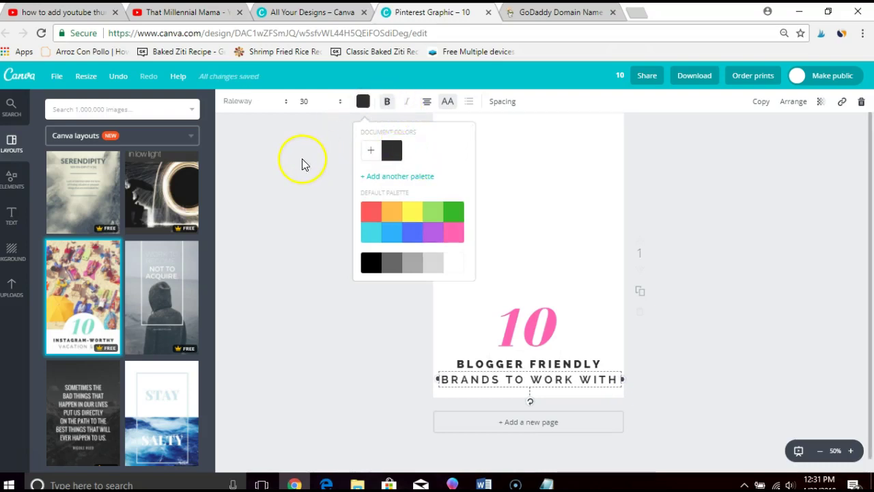
left_click(279, 104)
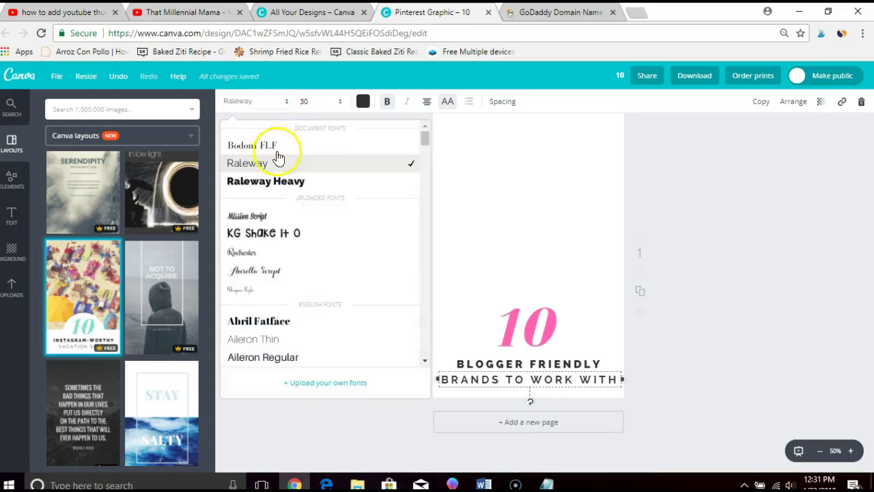
left_click(319, 323)
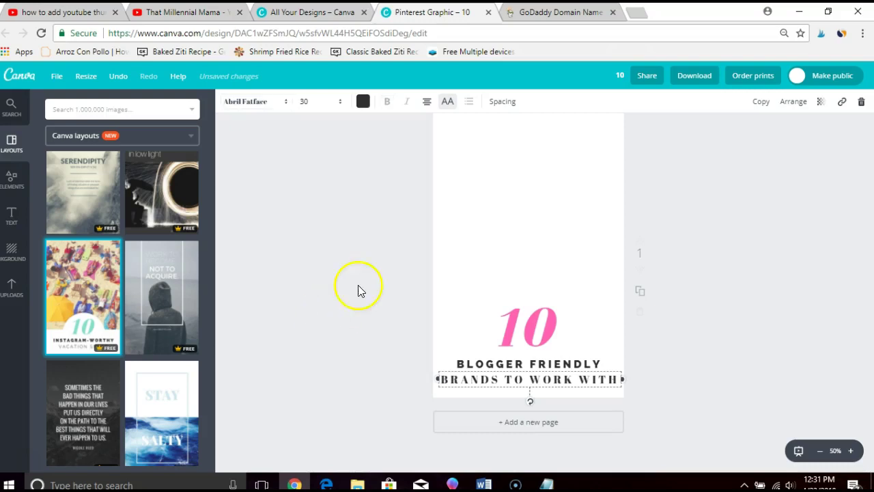
left_click(373, 278)
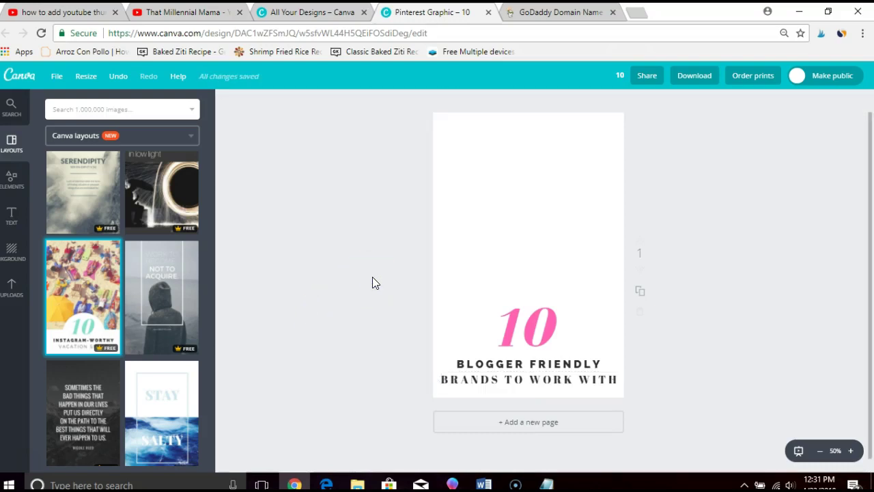
Step: Change the '10' to a deeper custom pink, ea3673, using the colour picker
left_click(520, 309)
left_click(364, 103)
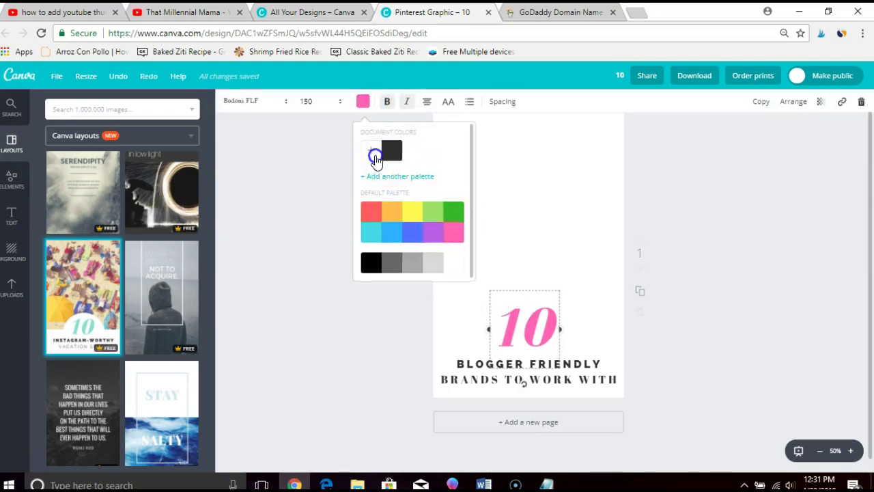
left_click(371, 150)
left_click_drag(459, 197, 463, 198)
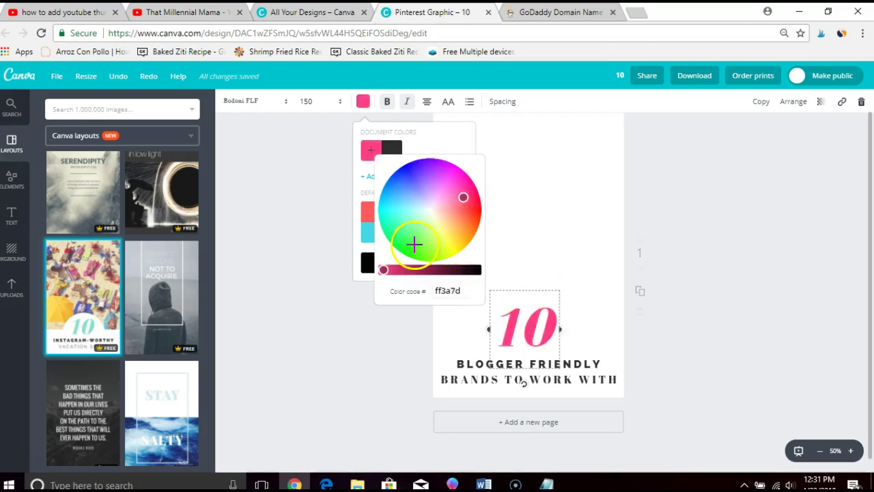
left_click(398, 270)
mouse_move(398, 269)
left_mouse_down()
mouse_move(377, 268)
mouse_move(392, 271)
left_mouse_up()
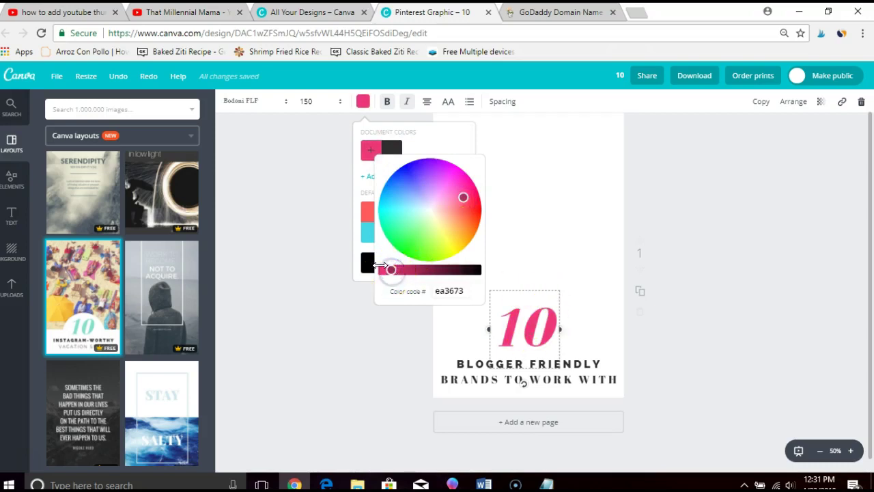
left_click(329, 227)
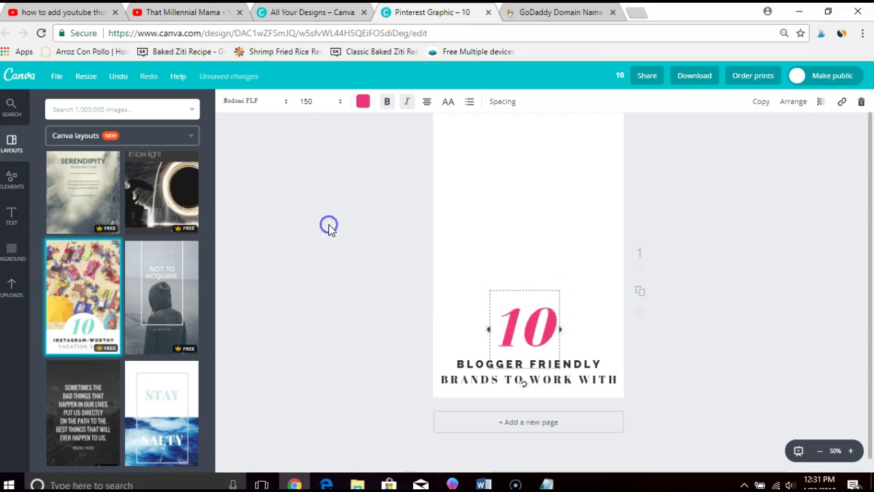
Step: Add the uploaded cafe photo of the woman on her phone and enlarge it across the top half
left_click(15, 290)
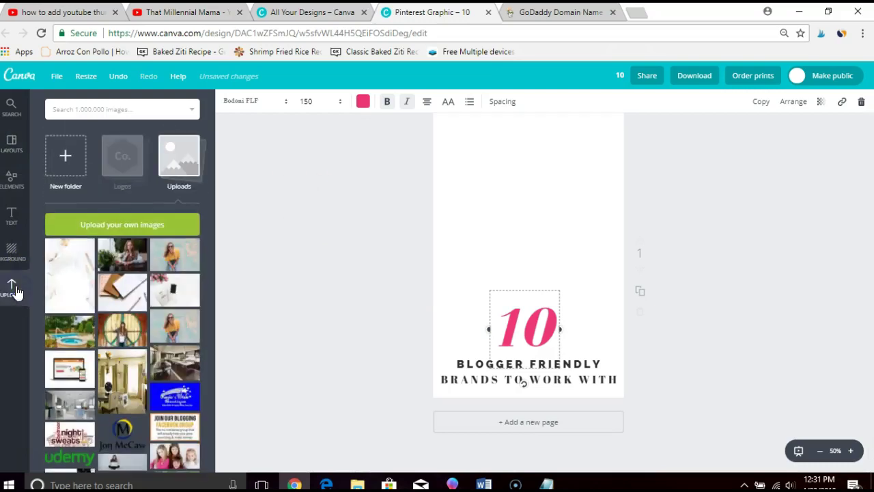
left_click(131, 251)
left_click_drag(435, 194, 395, 166)
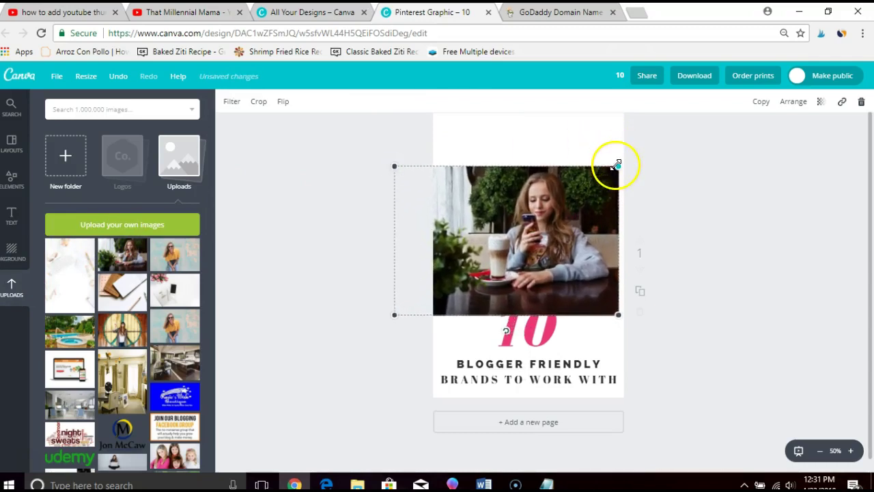
left_click_drag(617, 165, 583, 141)
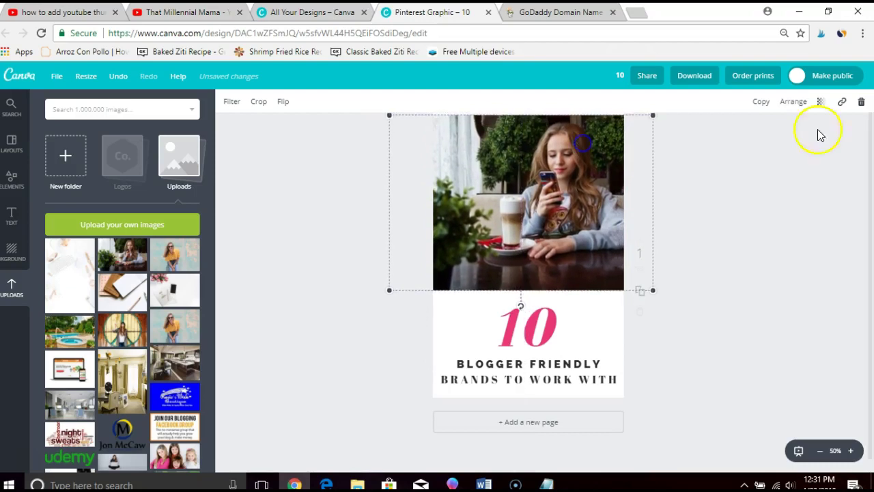
left_click_drag(868, 144, 867, 121)
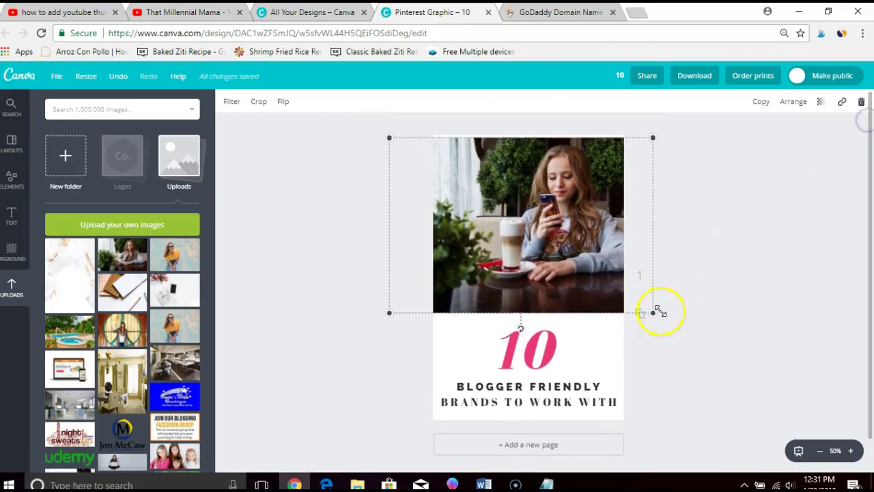
left_click_drag(658, 310, 673, 323)
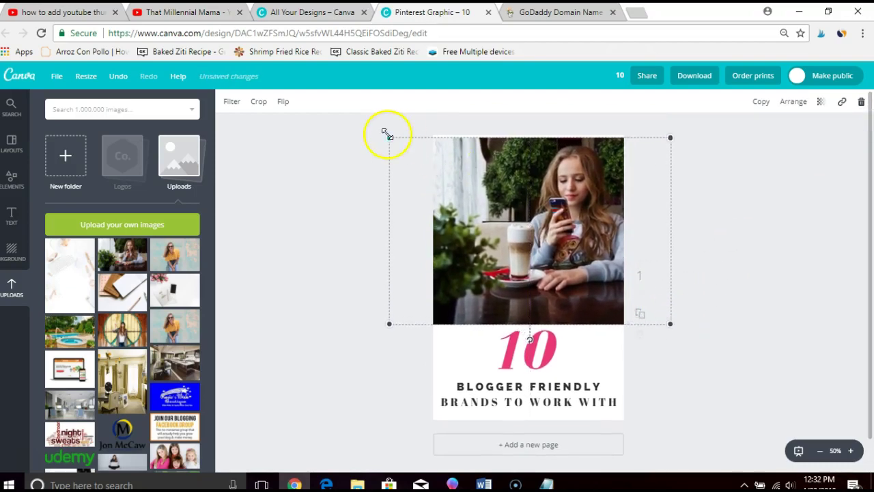
left_click_drag(385, 133, 370, 127)
left_click(311, 191)
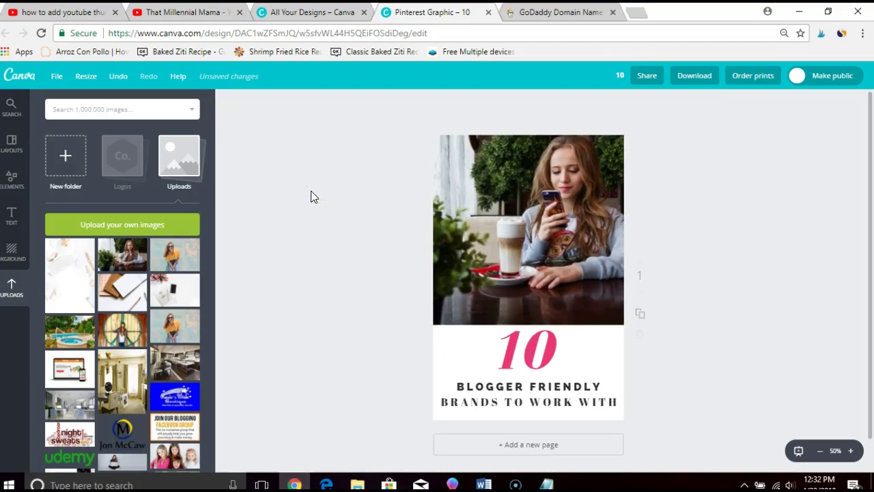
Step: Retitle the design '10 Blogger Friendly Brands to Work With' and download it as PNG
left_click(618, 75)
double_click(606, 128)
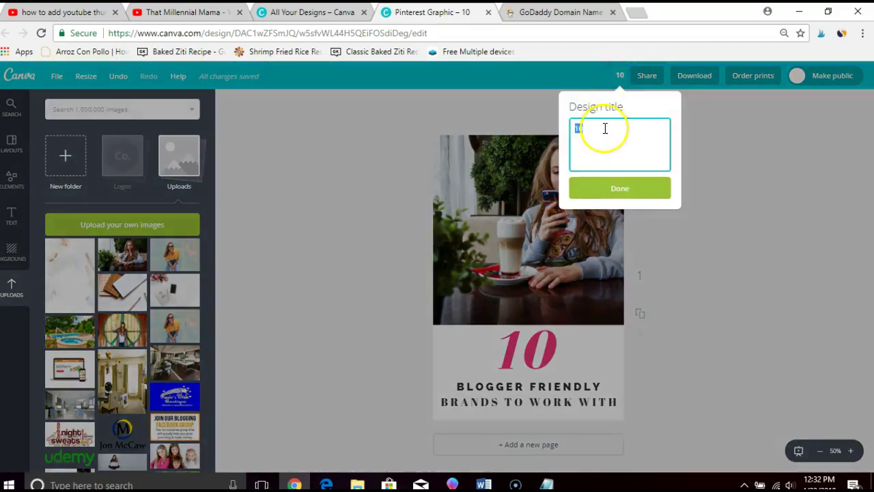
type("1")
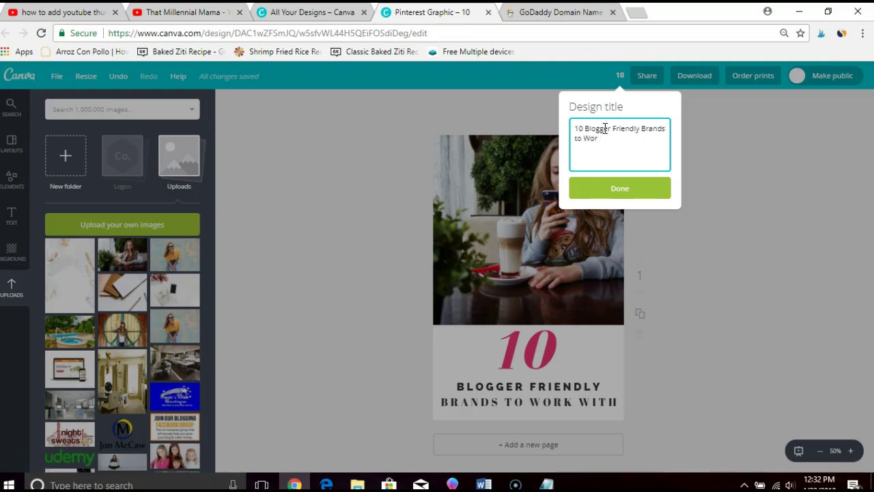
type("h")
key("Return")
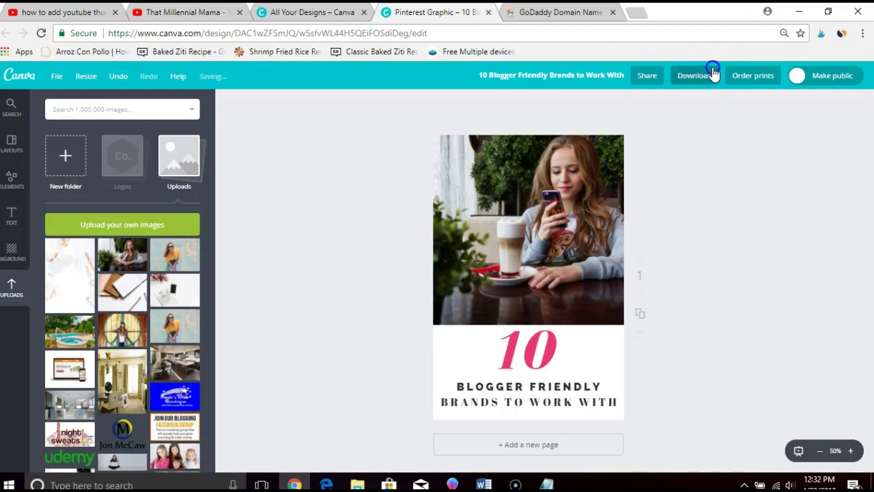
left_click(710, 74)
left_click(695, 181)
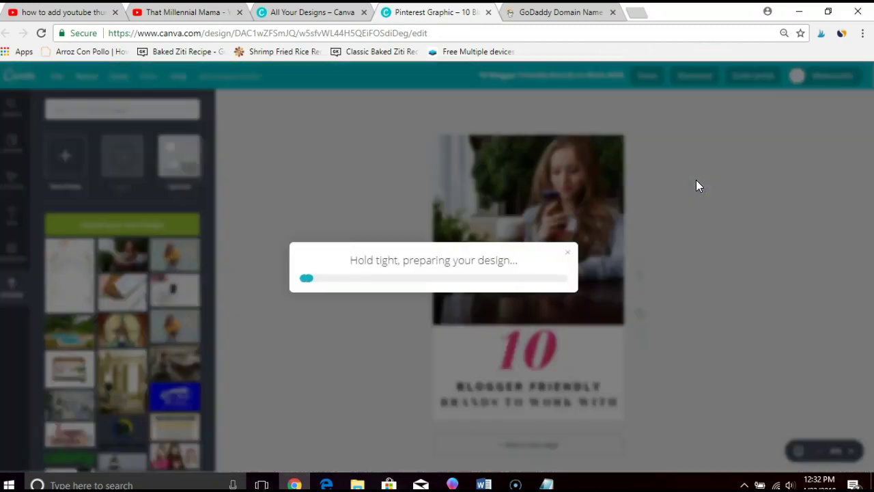